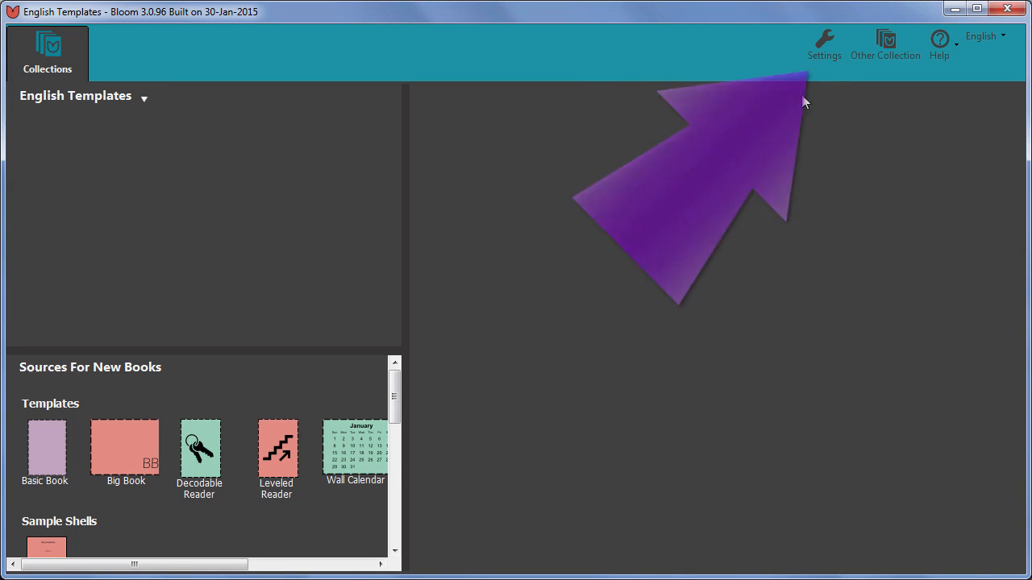
# - Open the settings of the English Templates collection
pyautogui.click(824, 44)
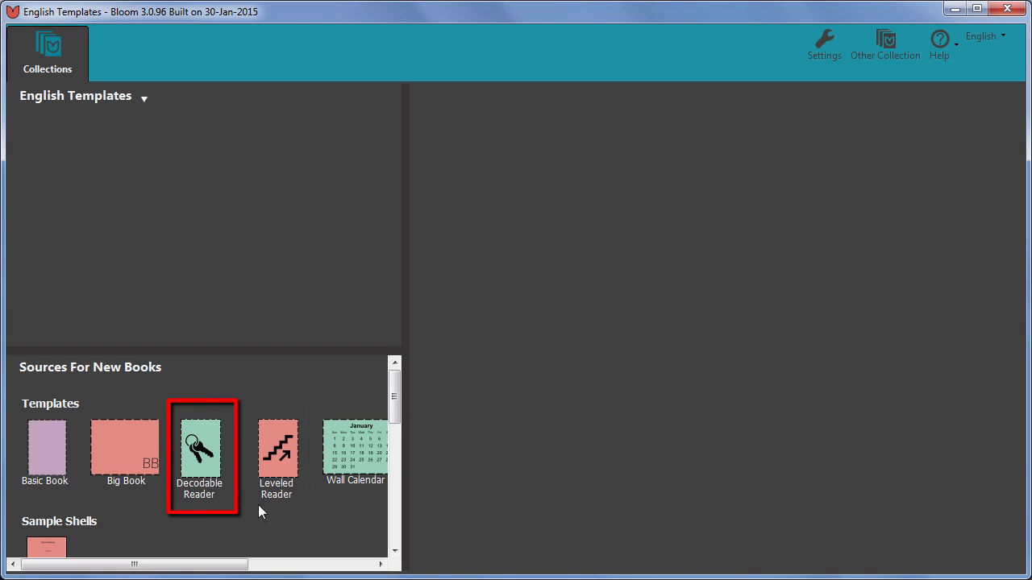
# - Make a book from the Decodable Reader template and open its stage setup
pyautogui.click(186, 444)
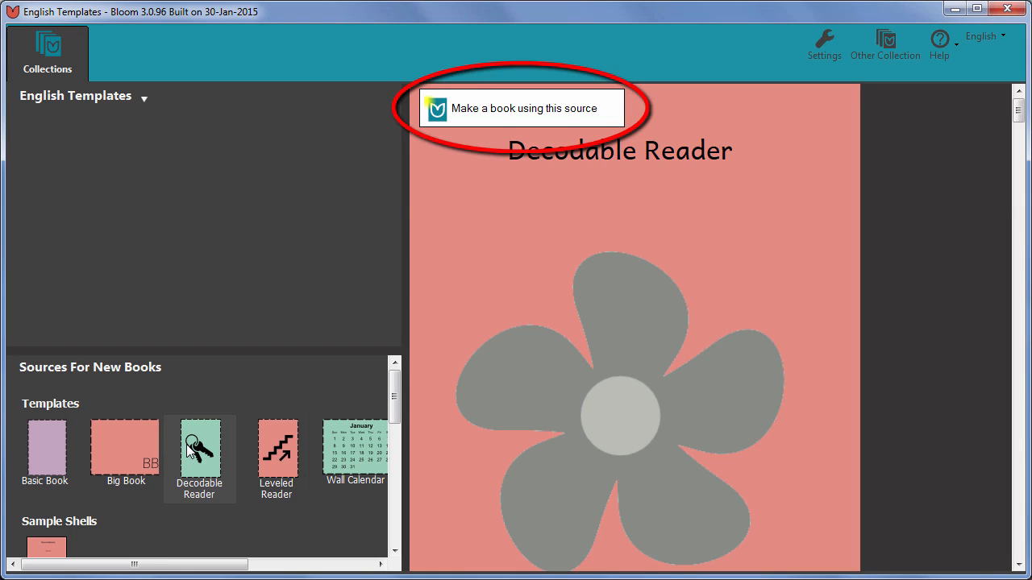
pyautogui.click(456, 111)
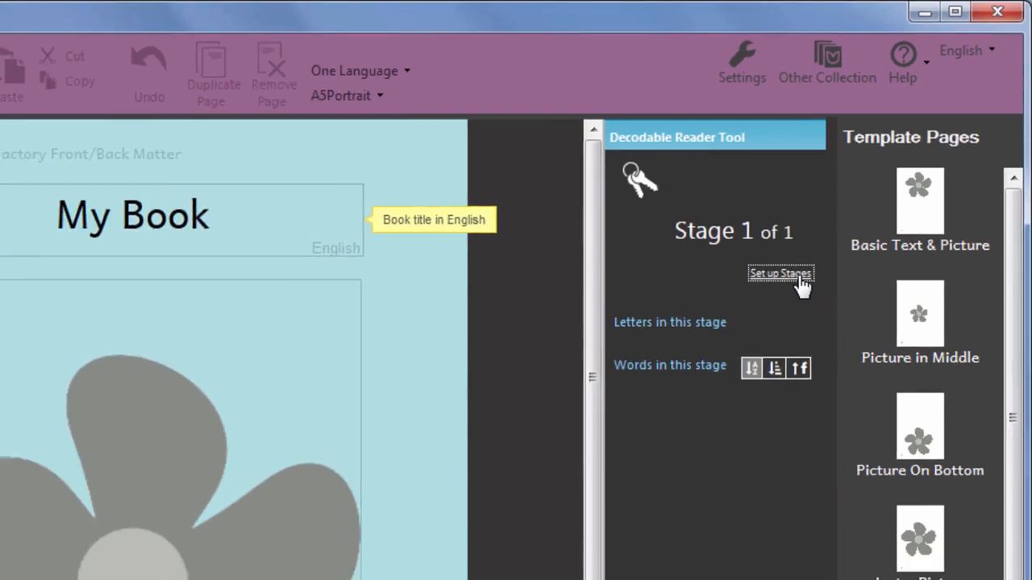
pyautogui.click(768, 313)
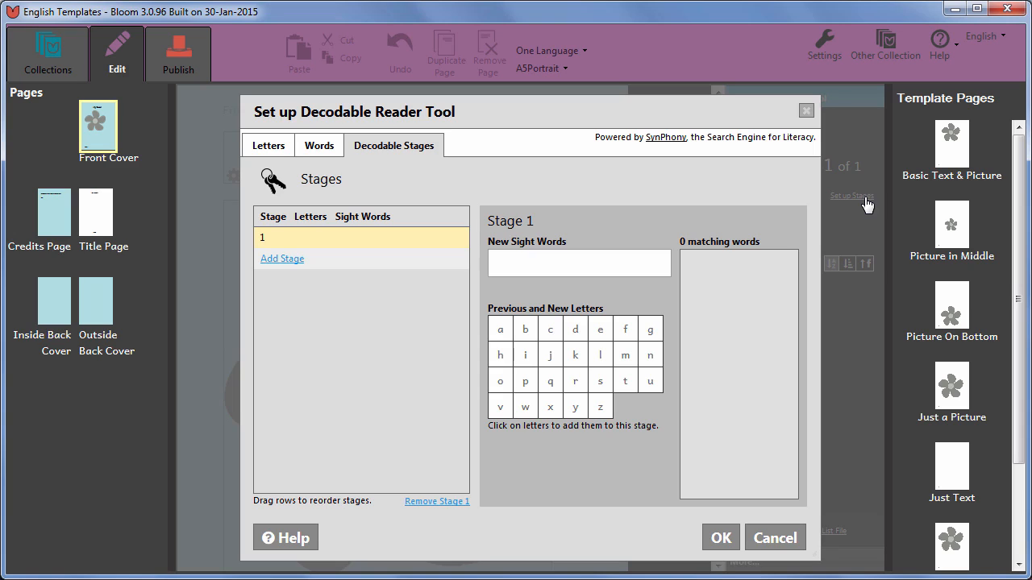
# - Set up seven decodable stages with letters and sight words, from "a i n p s t" in stage 1 to "ar er oi ou qu ue" in stage 7
pyautogui.click(281, 147)
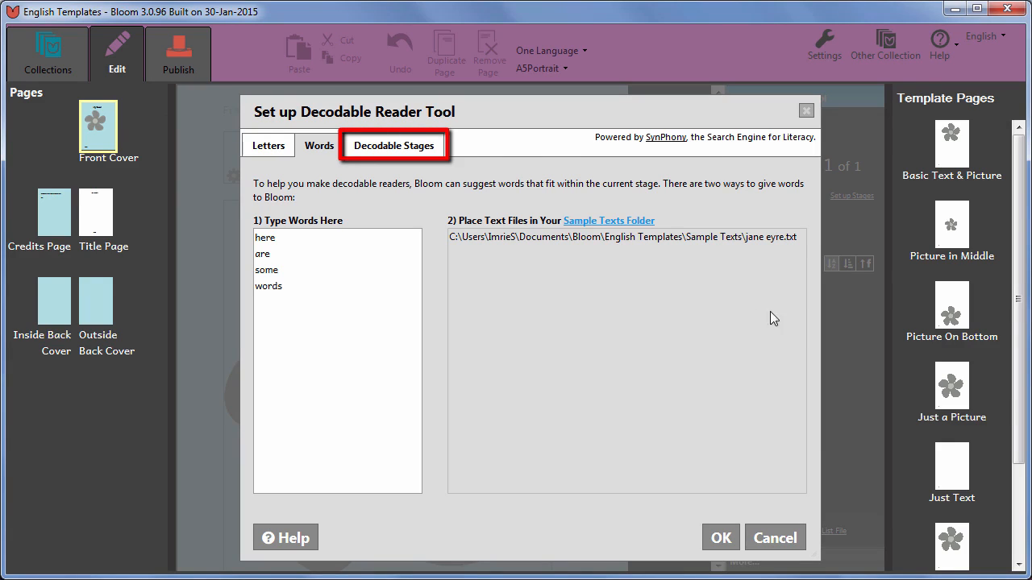
pyautogui.click(439, 146)
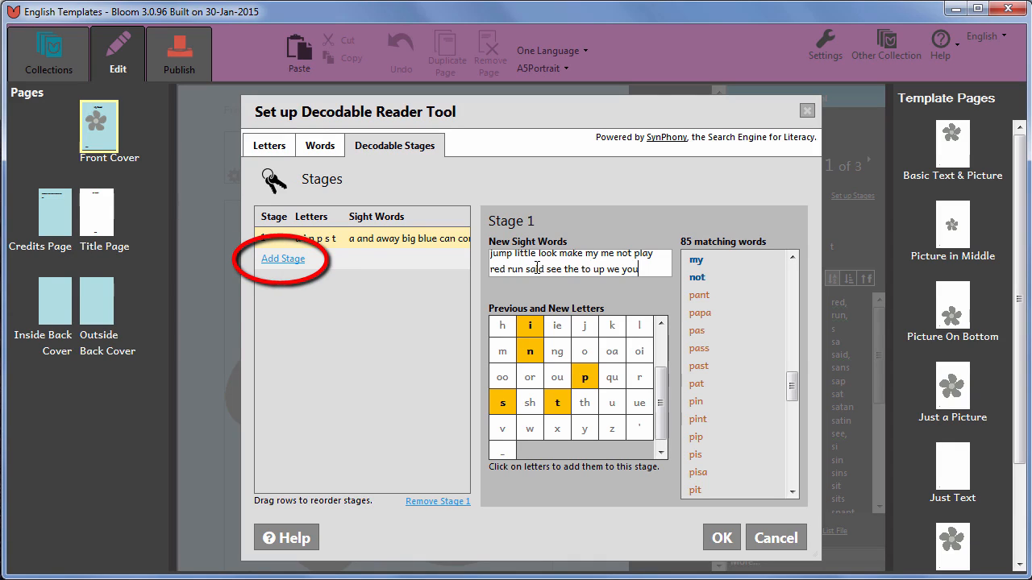
pyautogui.click(284, 259)
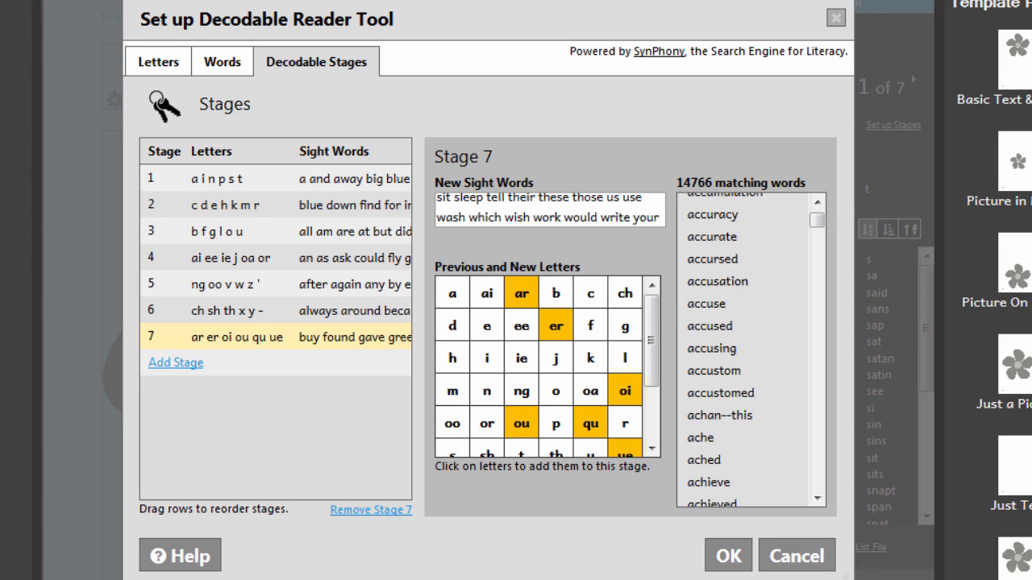
pyautogui.click(725, 556)
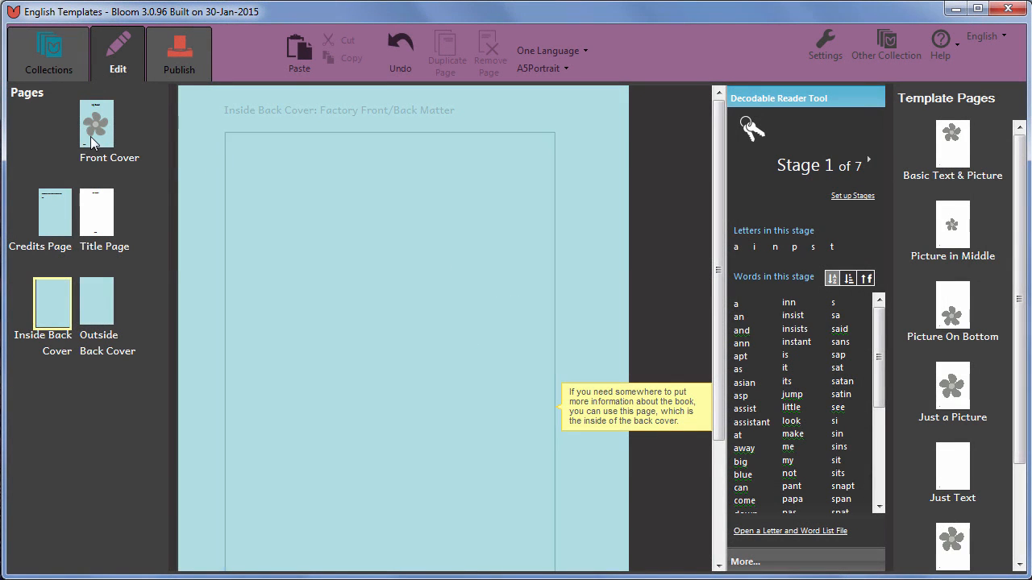
# - Title the first decodable book "Stage 1 - s, a, t, i, p, n" and advance the stage in the next Decodable Reader book
pyautogui.click(92, 142)
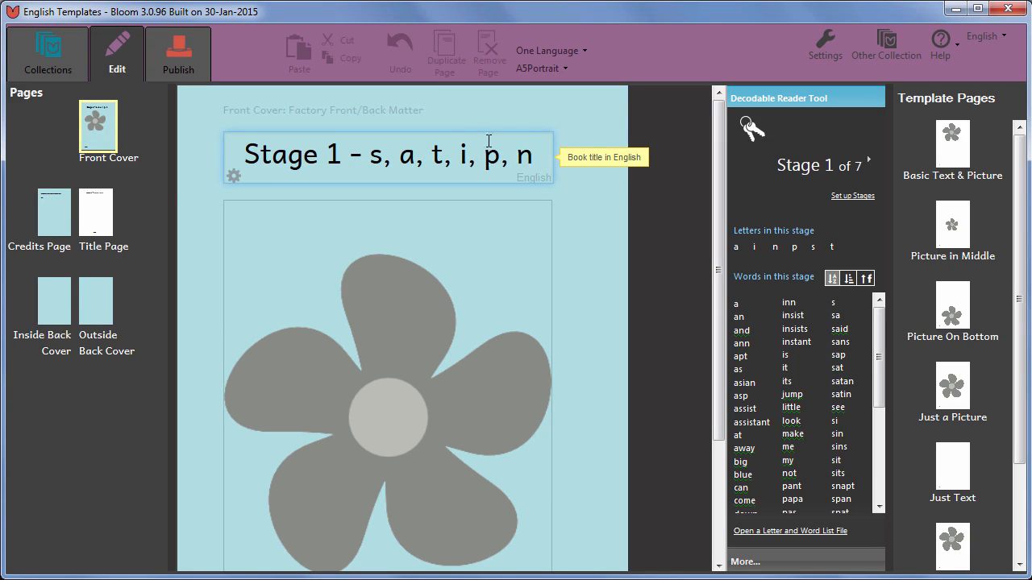
pyautogui.click(54, 74)
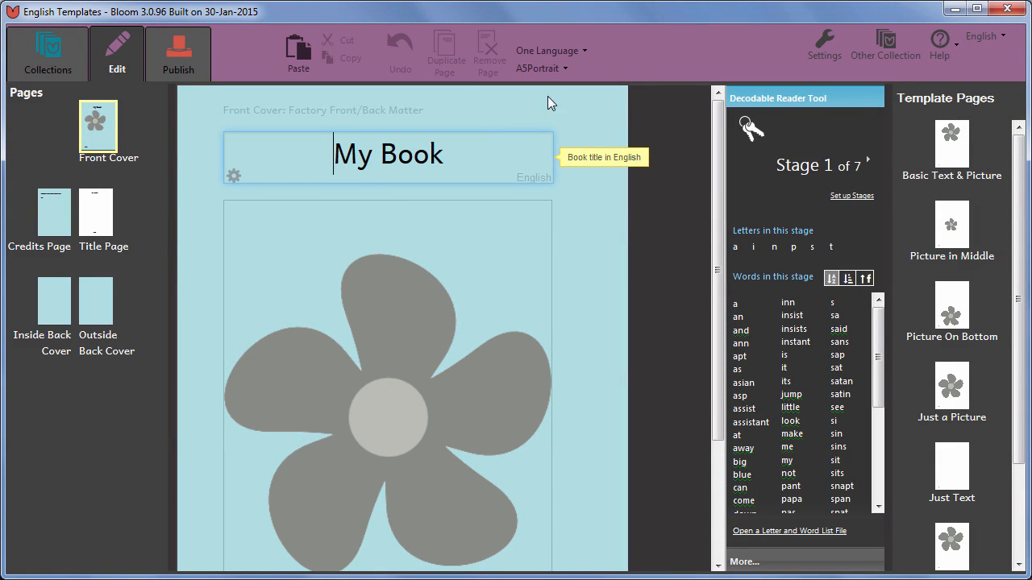
pyautogui.click(869, 163)
pyautogui.click(869, 163)
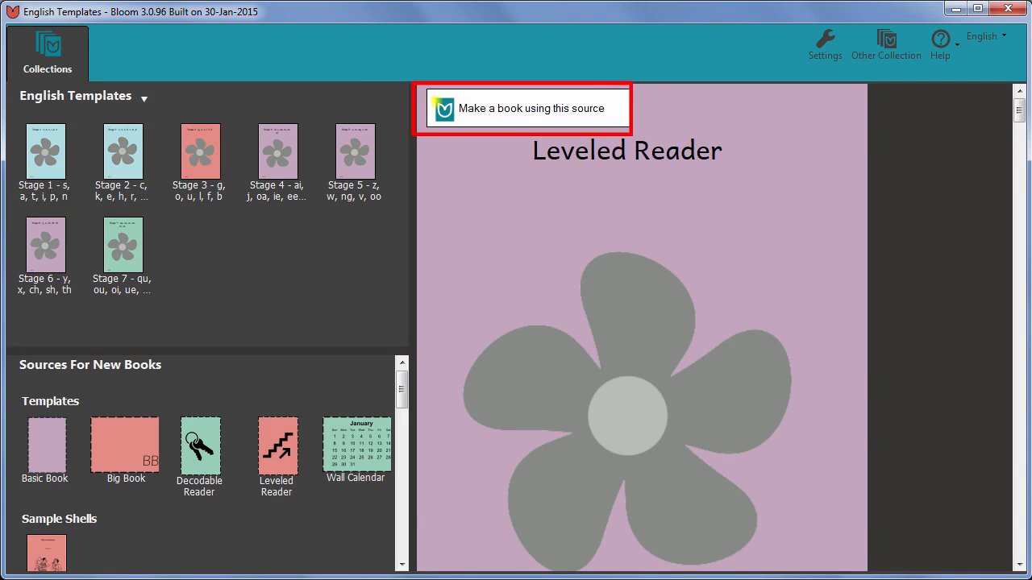
# - Make a book from the Leveled Reader template and open its level setup
pyautogui.click(542, 115)
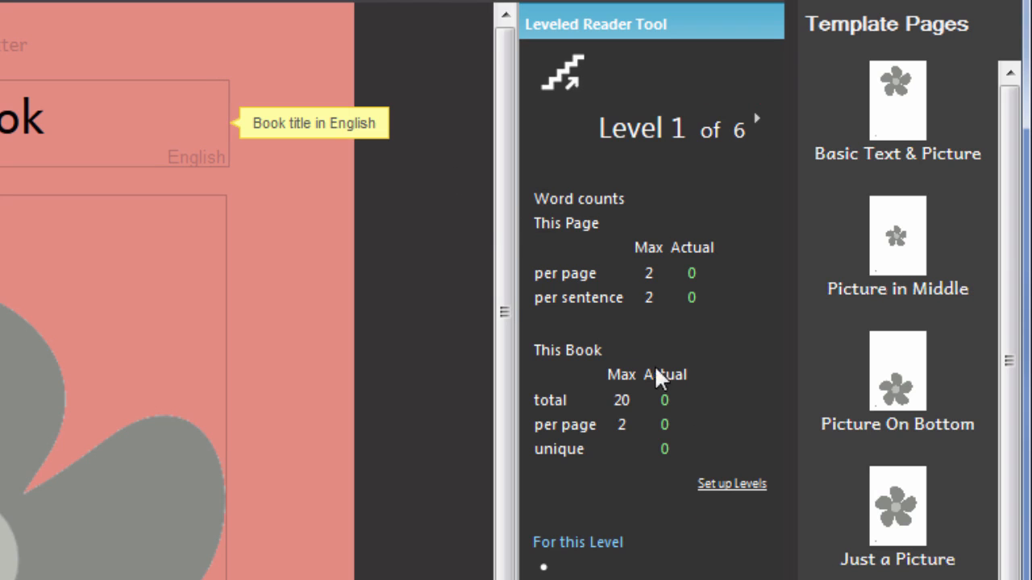
pyautogui.click(740, 491)
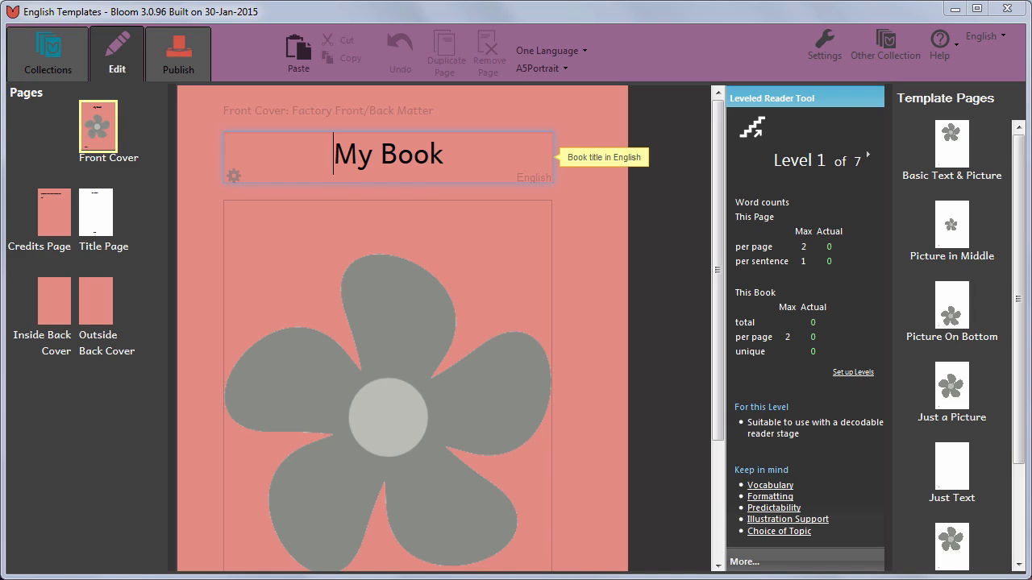
# - Add a Picture On Bottom page and set the font size of its Normal text style to 45
pyautogui.click(952, 305)
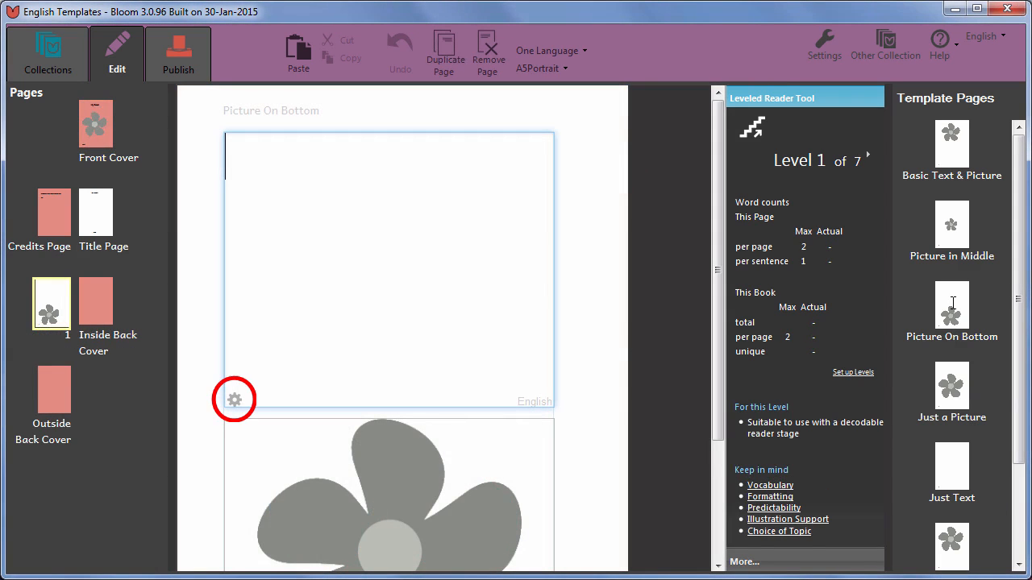
pyautogui.click(234, 401)
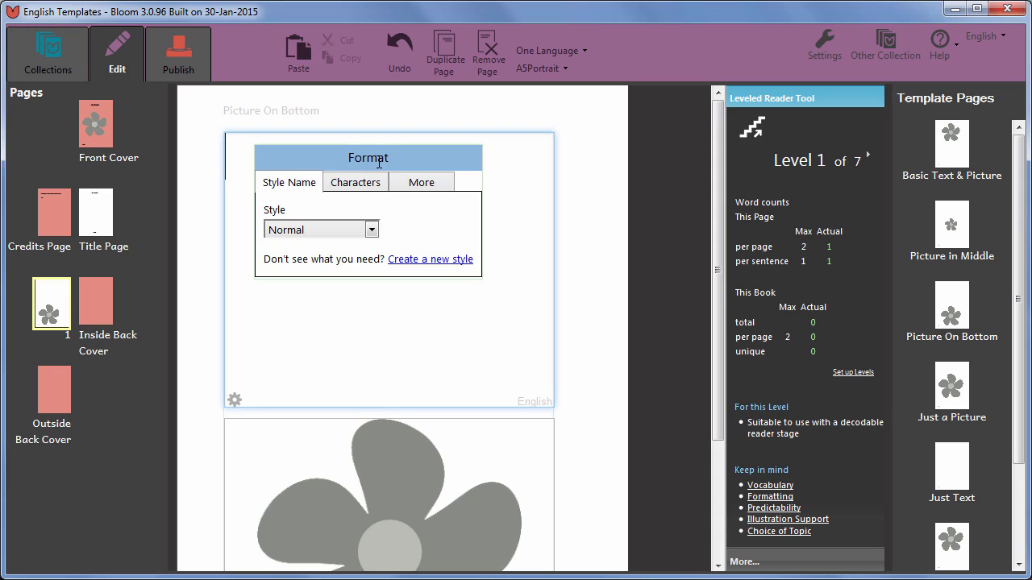
pyautogui.click(378, 184)
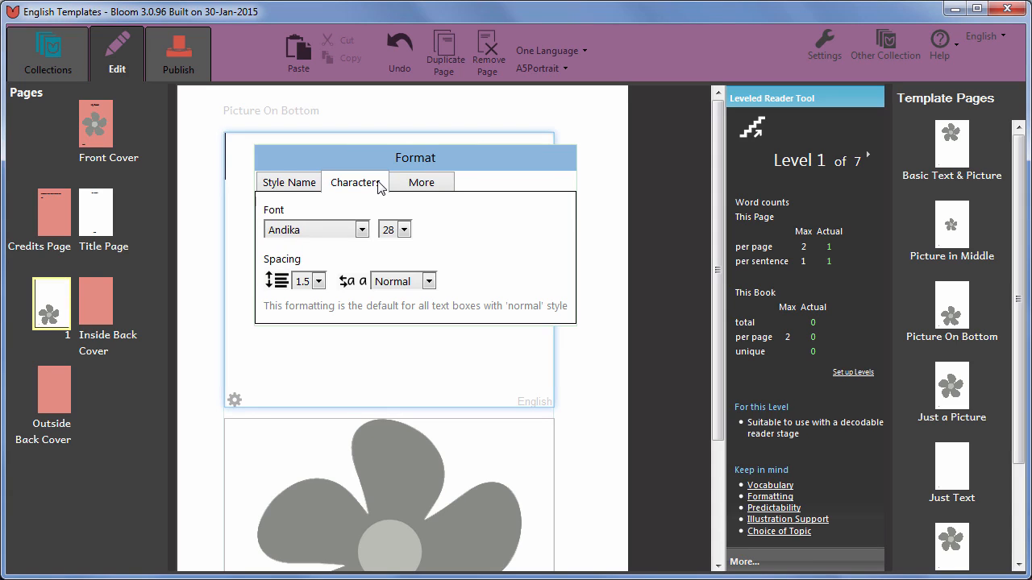
pyautogui.click(405, 231)
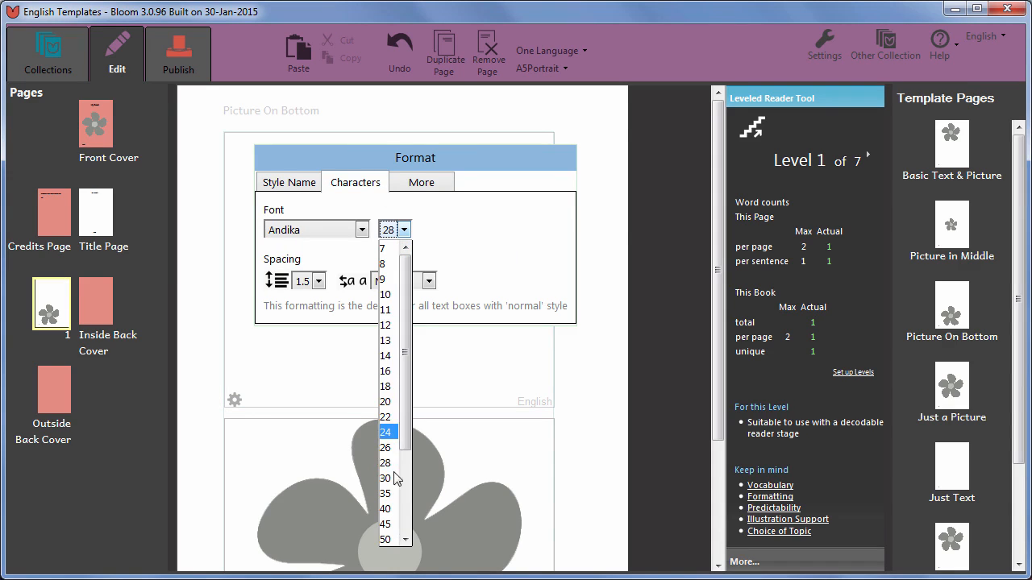
pyautogui.click(386, 524)
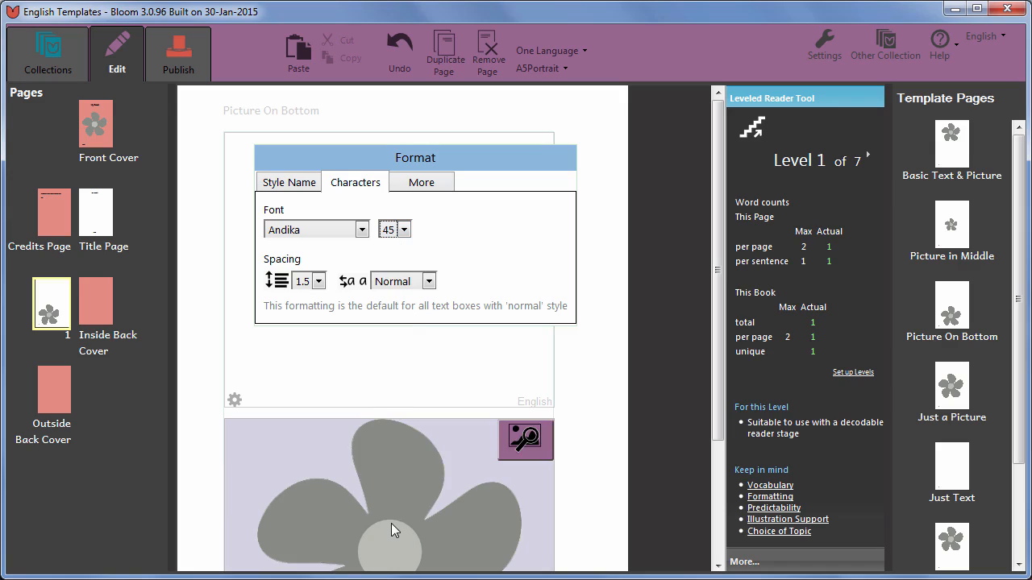
pyautogui.click(424, 339)
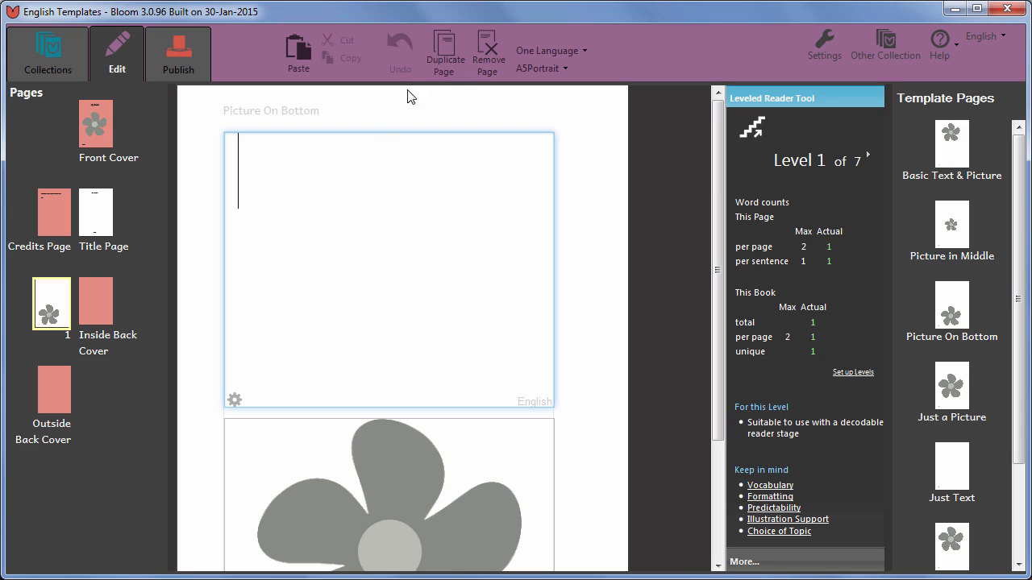
# - Remove the Picture On Bottom page from the leveled book
pyautogui.click(480, 45)
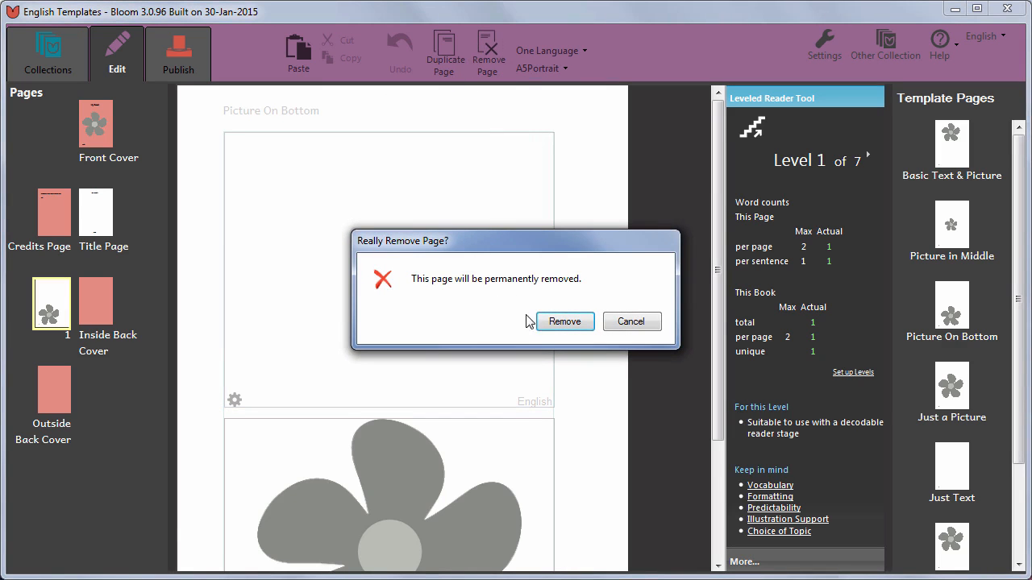
pyautogui.click(556, 321)
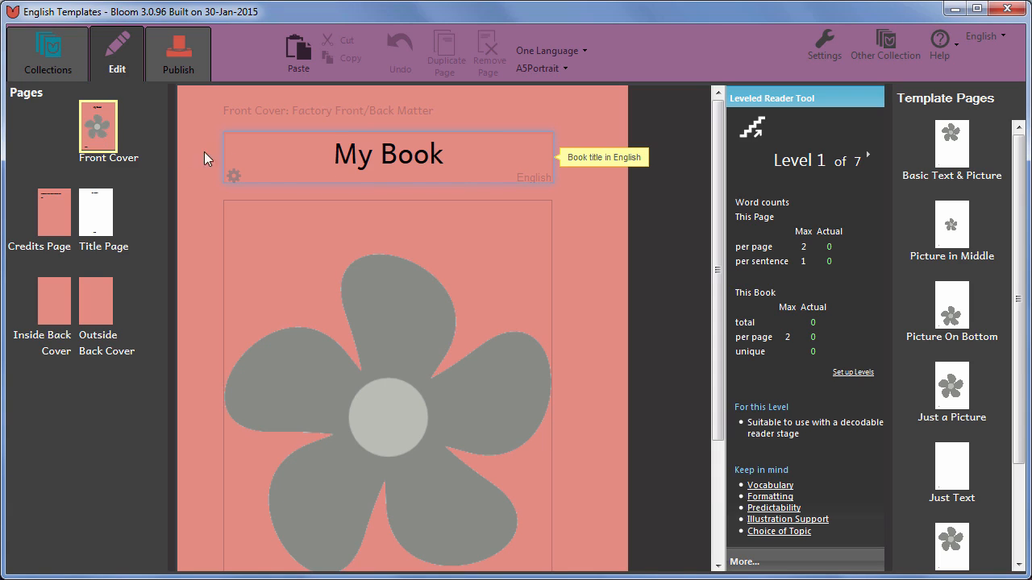
# - Change the front cover title to "Level 1" and return to the collection
pyautogui.moveTo(461, 163); pyautogui.dragTo(240, 145)
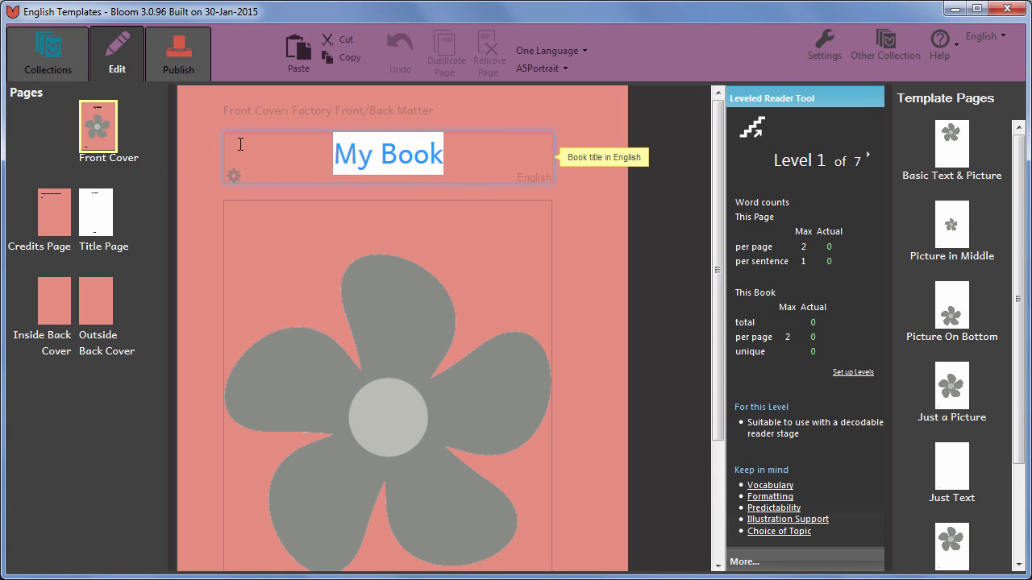
pyautogui.write('Level 1')
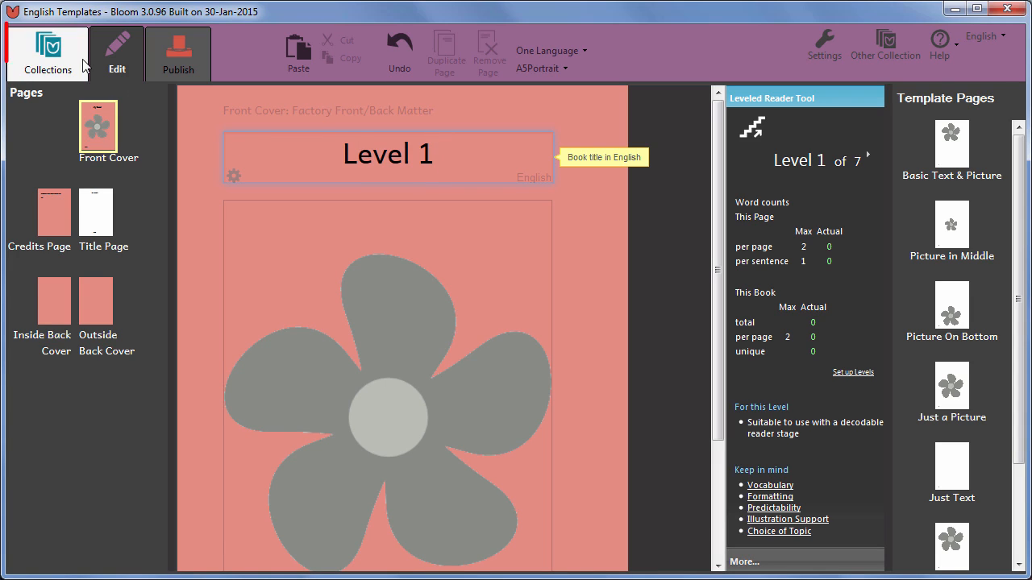
pyautogui.click(49, 56)
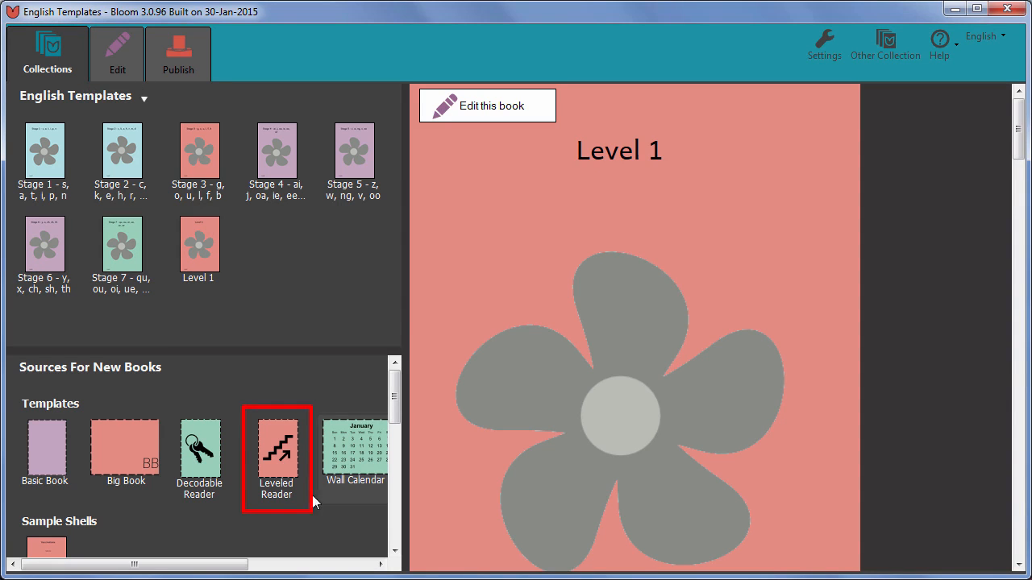
# - Make another book from the Leveled Reader template and advance it to the next level
pyautogui.click(282, 457)
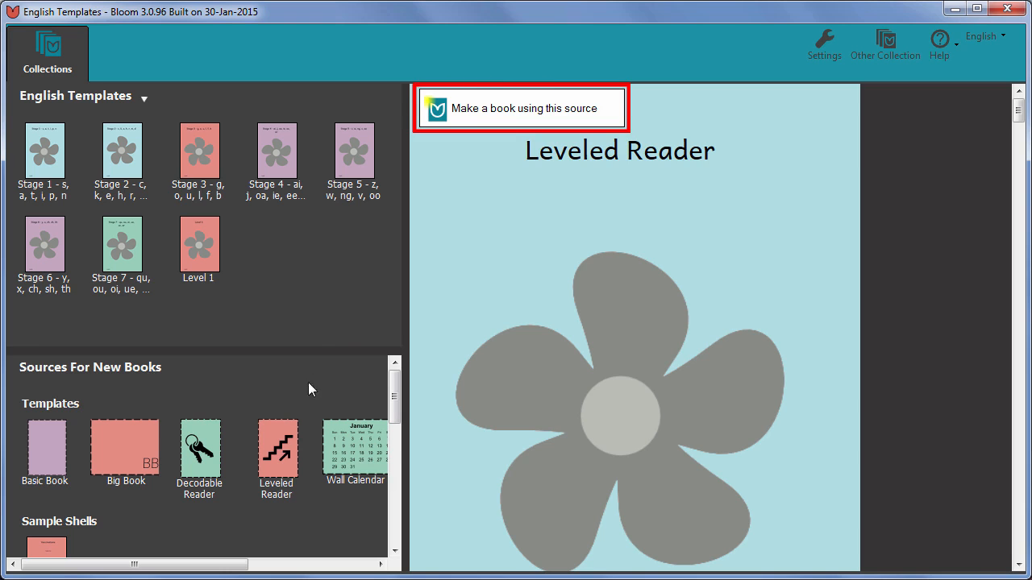
pyautogui.click(482, 110)
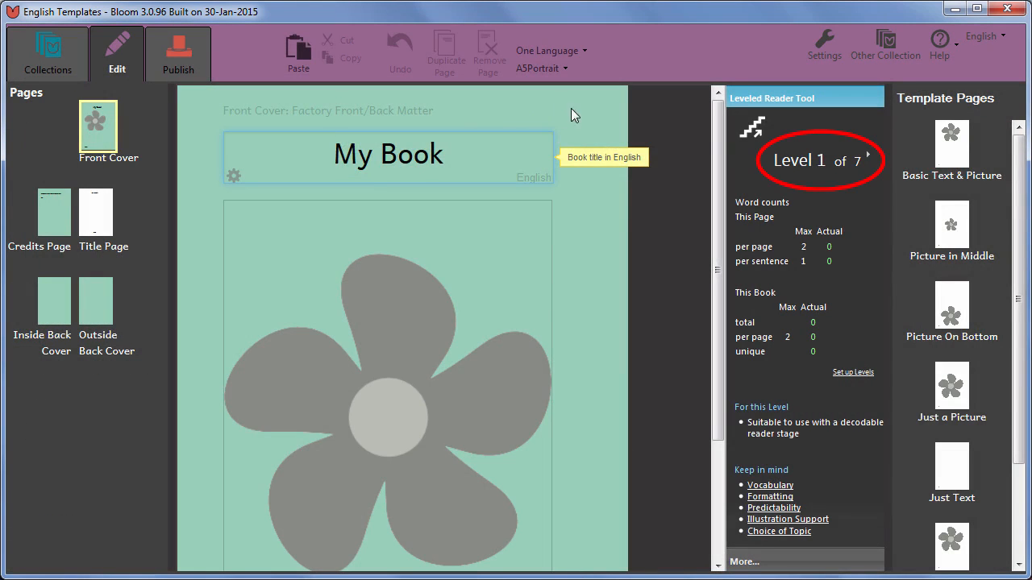
pyautogui.click(869, 158)
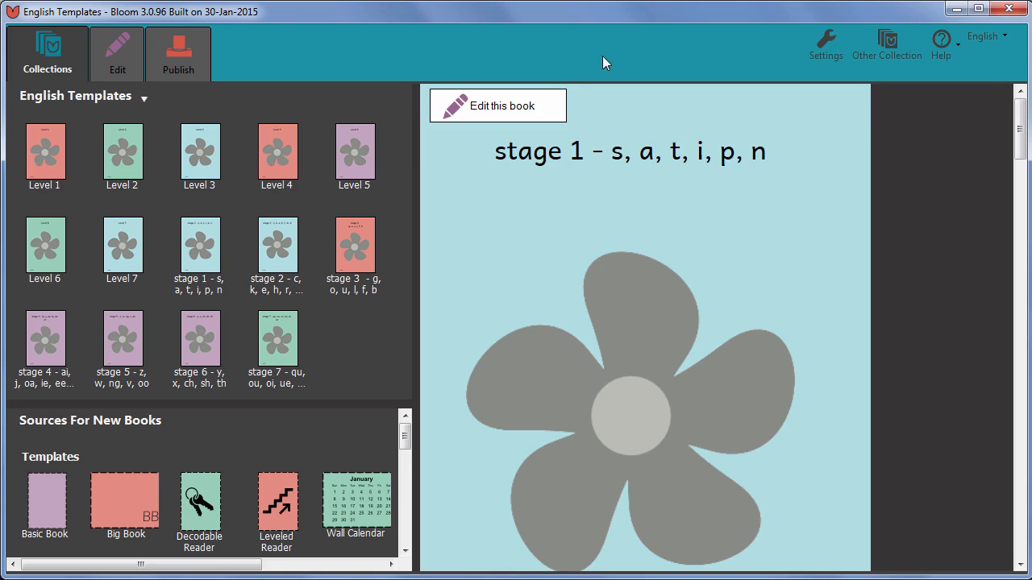
# - Open the "stage 1 - s, a, t, i, p, n" book for editing and turn on its Leveled Reader Tool
pyautogui.click(537, 107)
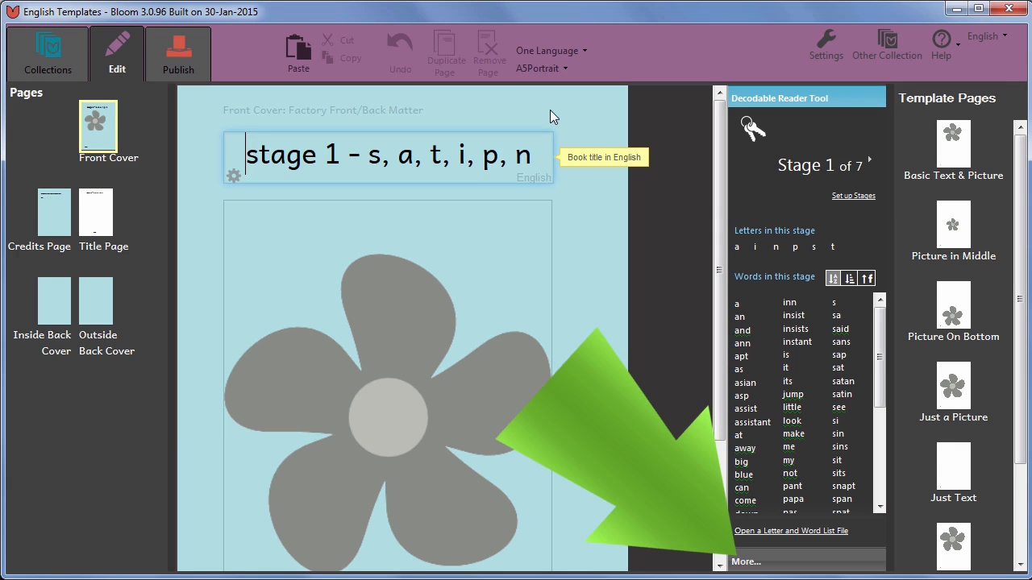
pyautogui.click(768, 563)
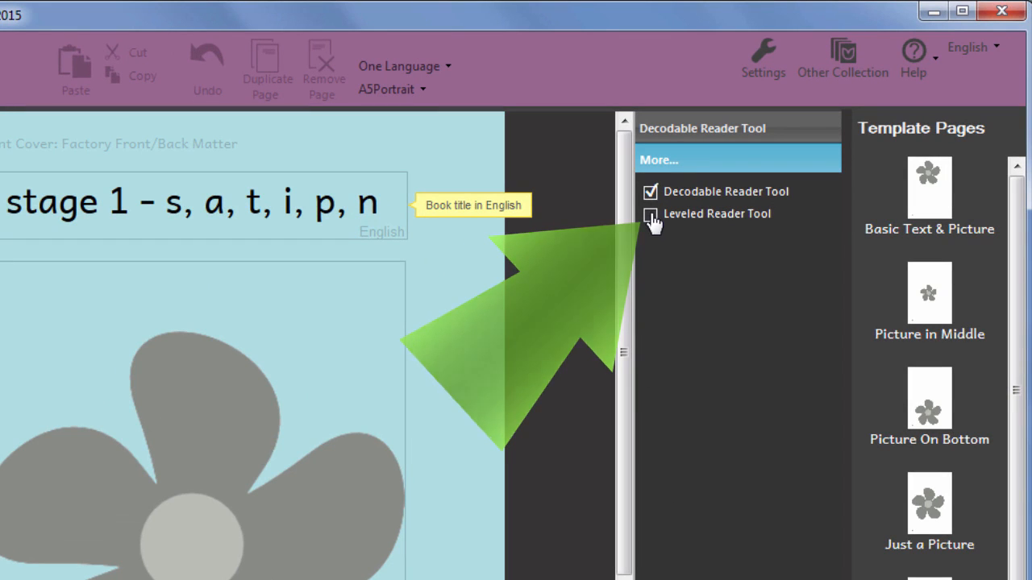
pyautogui.click(650, 216)
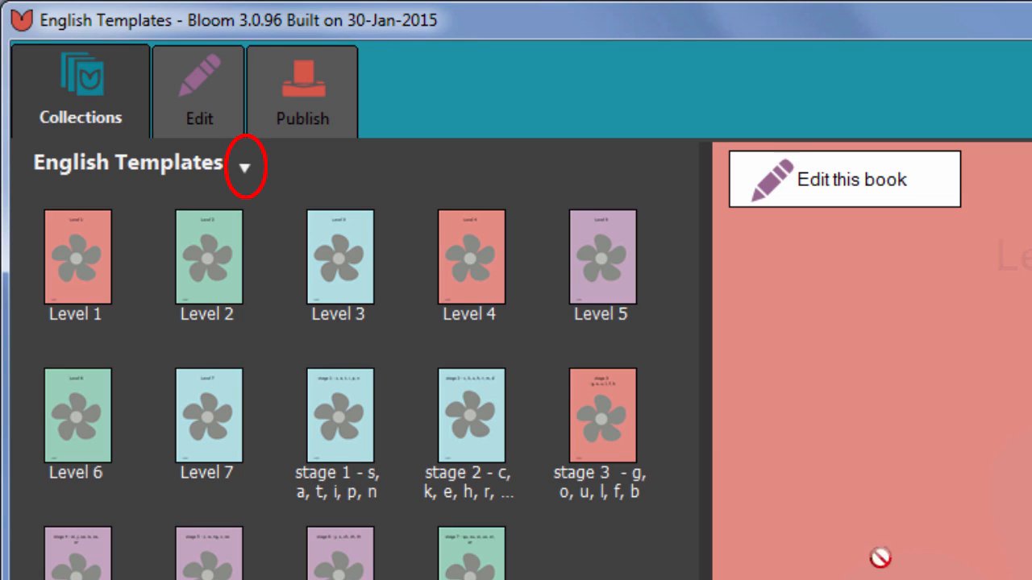
# - Make a Reader Template Bloom Pack from the English Templates collection and view its templates among the English Books collection's sources
pyautogui.click(246, 163)
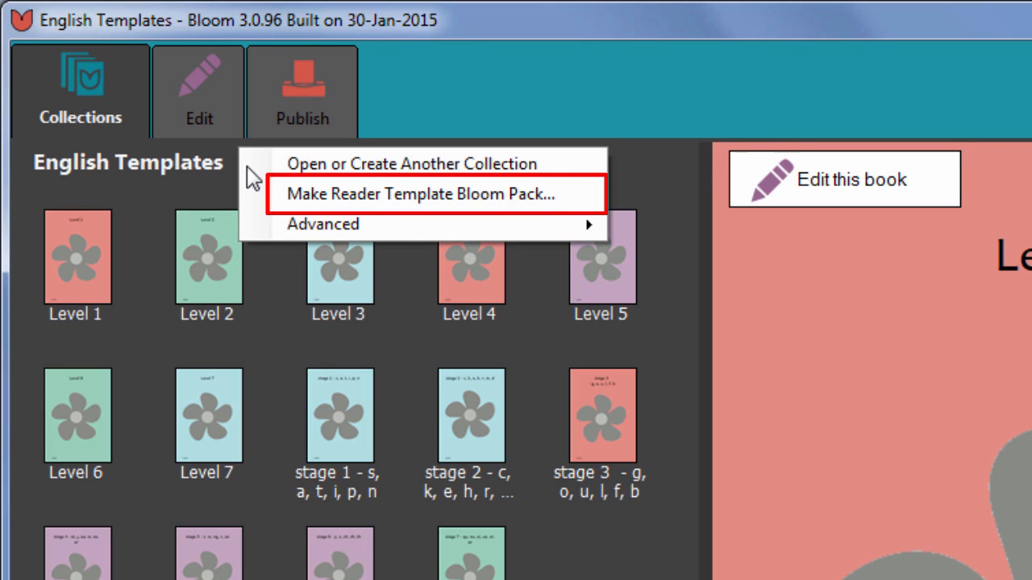
pyautogui.click(276, 195)
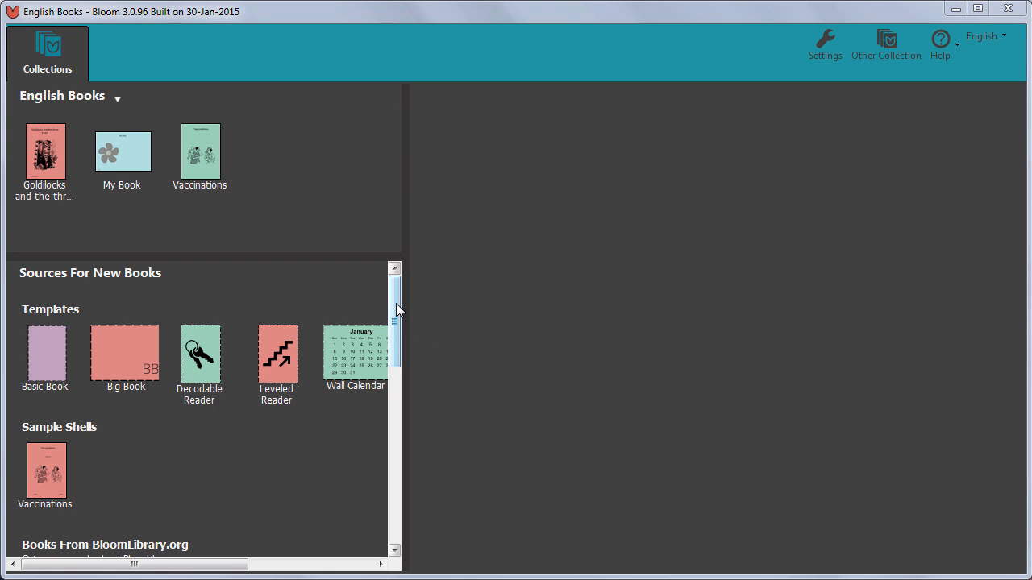
pyautogui.moveTo(396, 304); pyautogui.dragTo(397, 386)
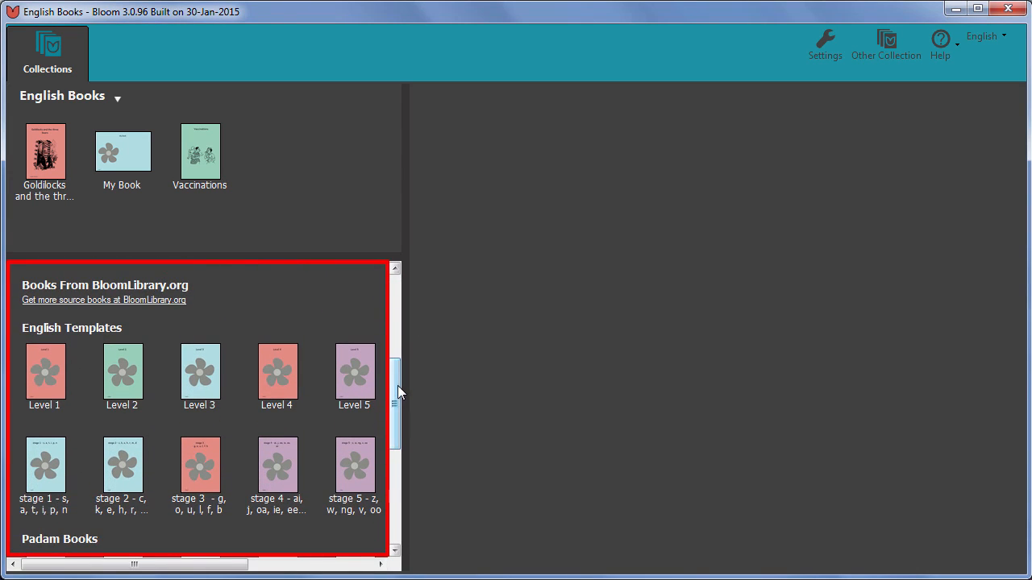